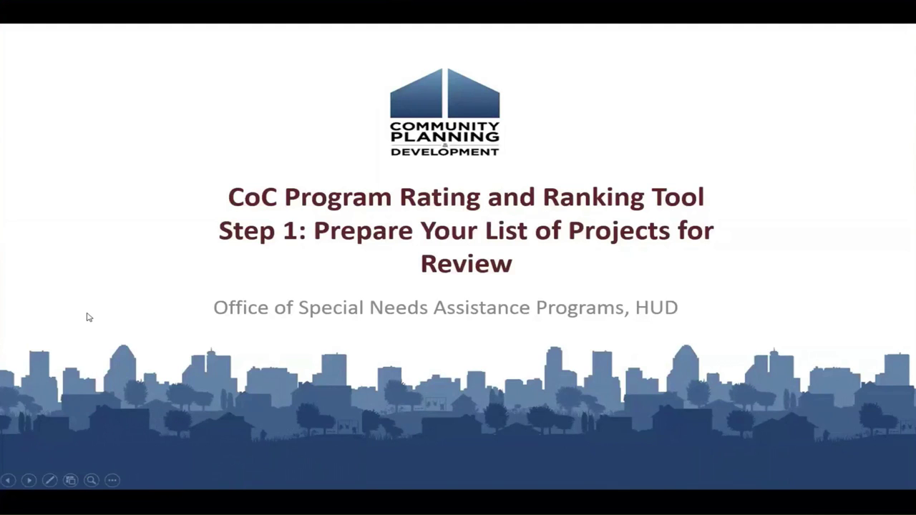
pyautogui.click(89, 317)
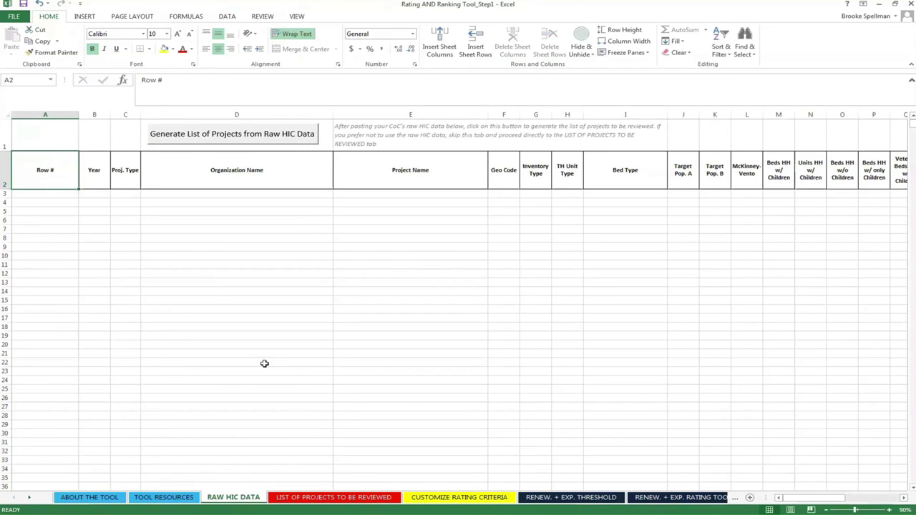
pyautogui.click(308, 499)
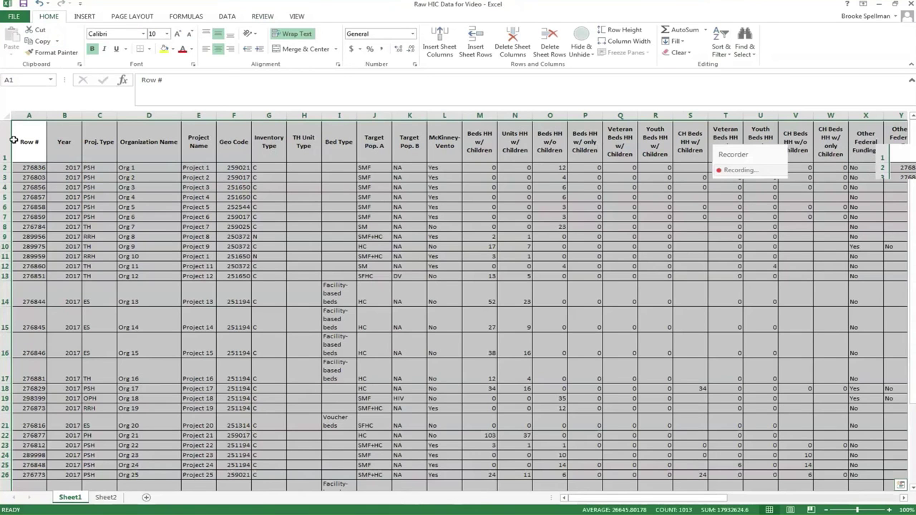
# Step: Copy the entire raw HIC data table, headers included, from Raw HIC Data for Video and switch to the Rating AND Ranking Tool workbook
pyautogui.moveTo(9, 141); pyautogui.dragTo(5, 465)
pyautogui.hotkey('ctrl', 'c')
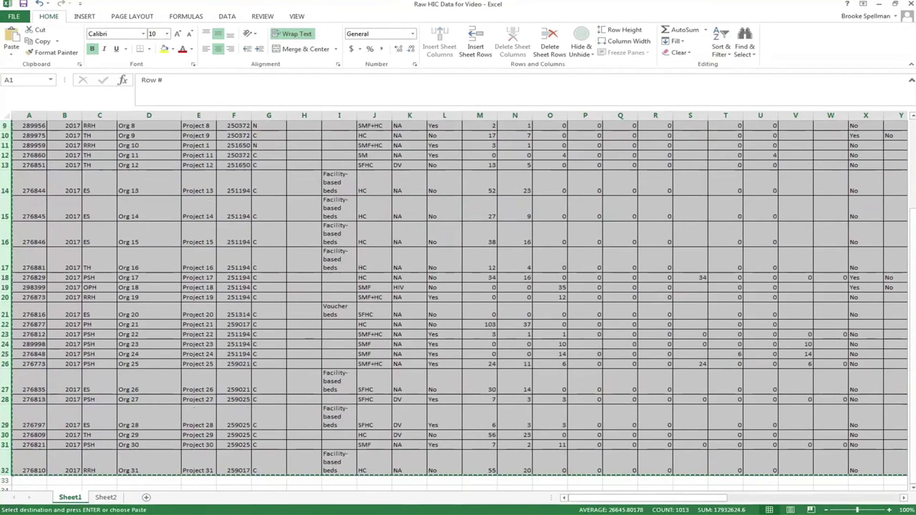
pyautogui.hotkey('alt', 'Tab')
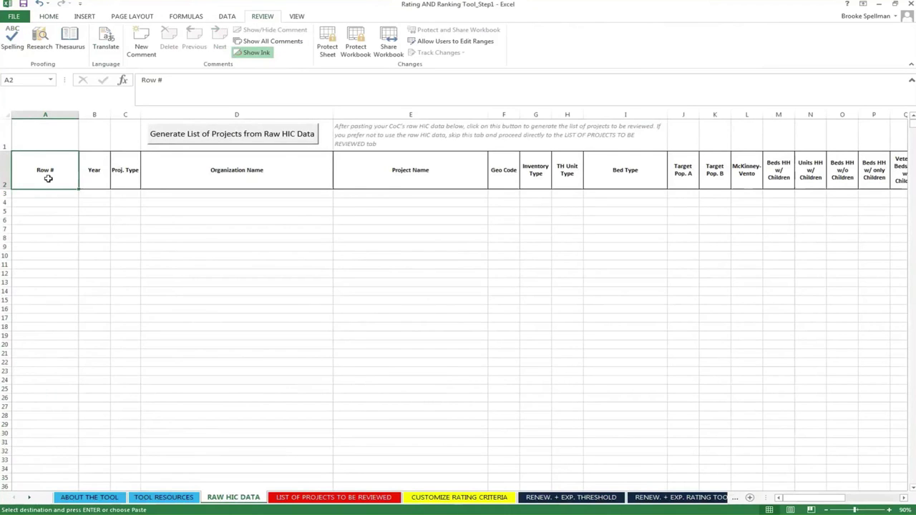
# Step: Paste the raw HIC data at cell A2 of the RAW HIC DATA sheet and generate the list of projects from it
pyautogui.rightClick(48, 178)
pyautogui.click(72, 224)
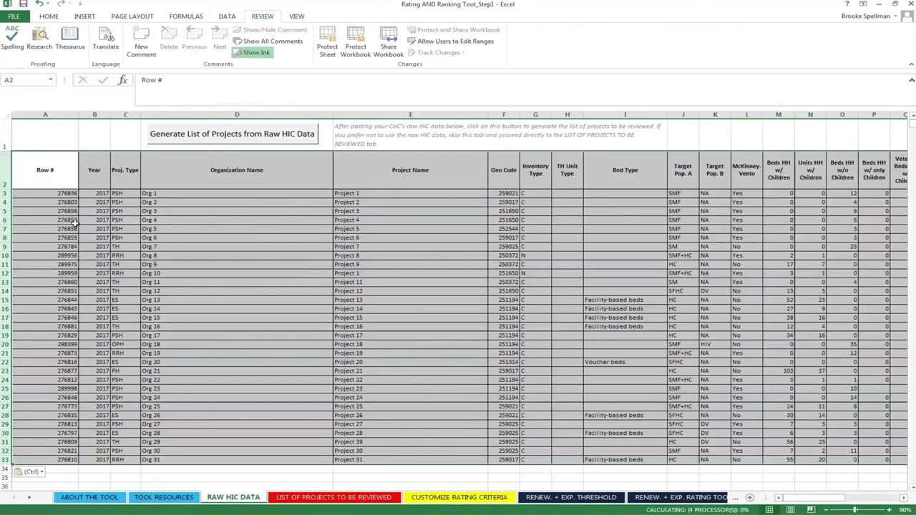
pyautogui.click(249, 141)
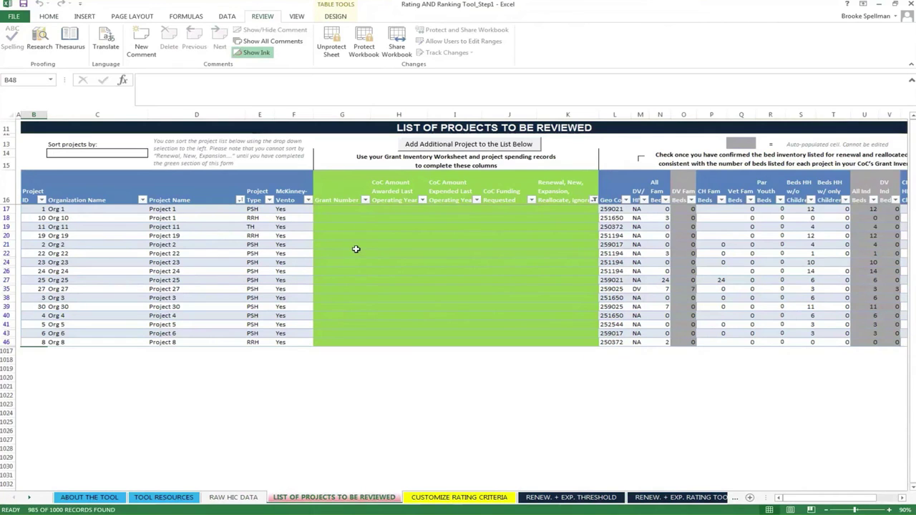
# Step: Examine the green grant columns and the DV/HIV, family, youth and chronically homeless bed columns of the first listed project
pyautogui.click(327, 211)
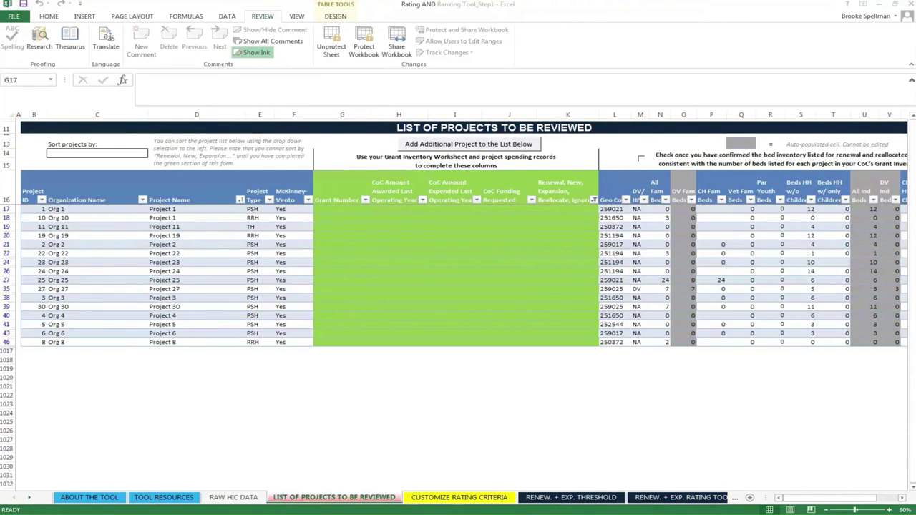
pyautogui.press('F2')
pyautogui.click(342, 211)
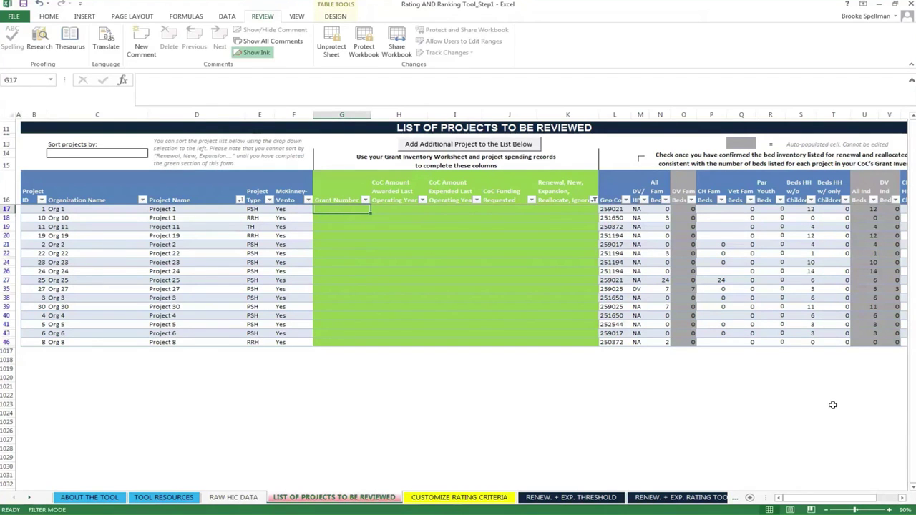
pyautogui.click(902, 499)
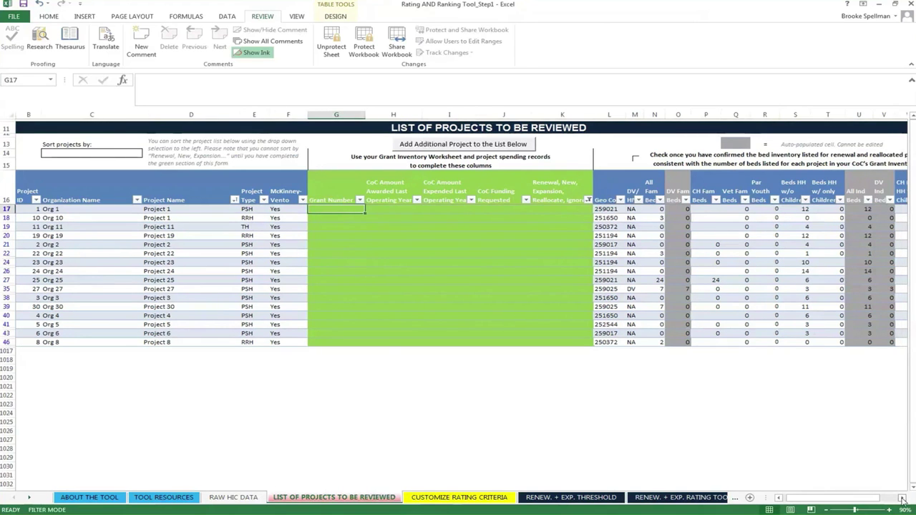
pyautogui.click(902, 499)
pyautogui.click(902, 499)
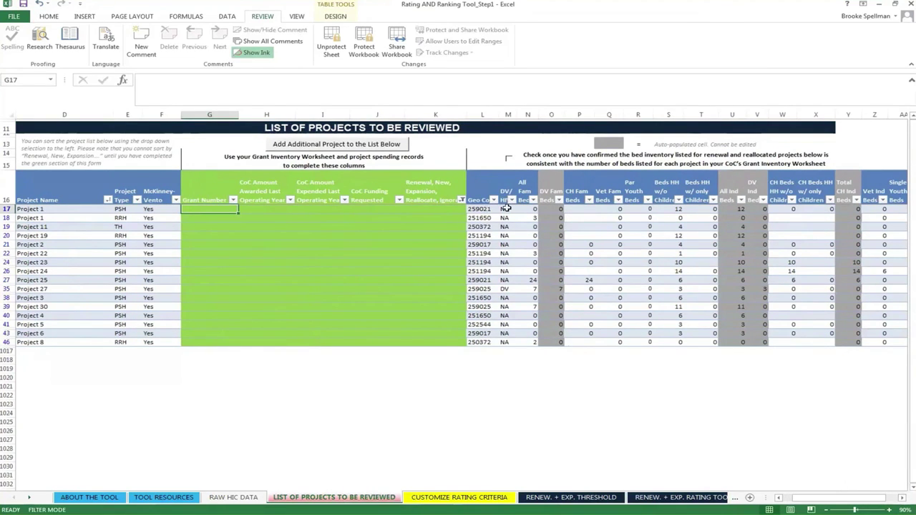
pyautogui.click(506, 209)
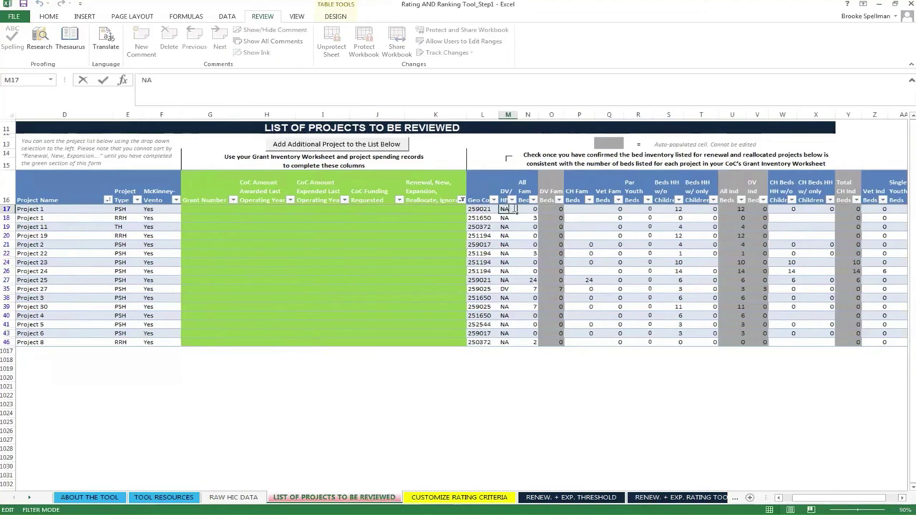
pyautogui.moveTo(583, 208); pyautogui.dragTo(705, 208)
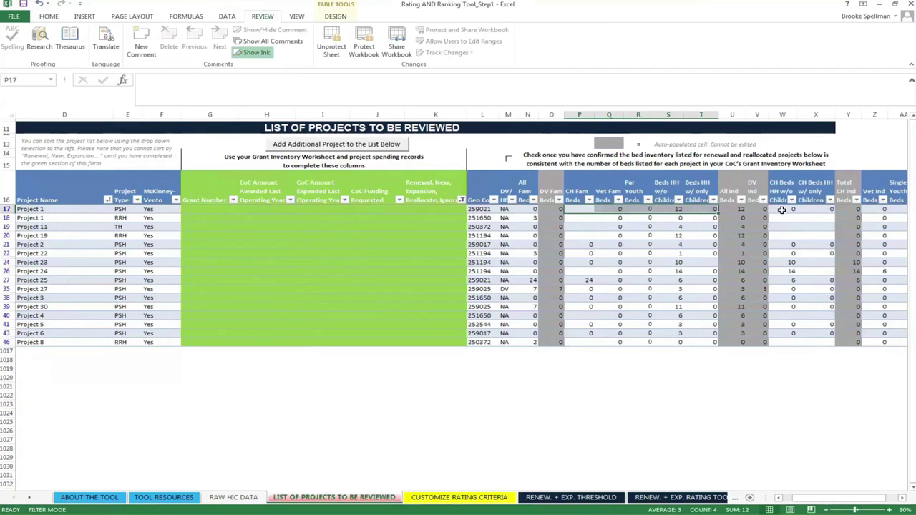
pyautogui.moveTo(779, 208); pyautogui.dragTo(802, 209)
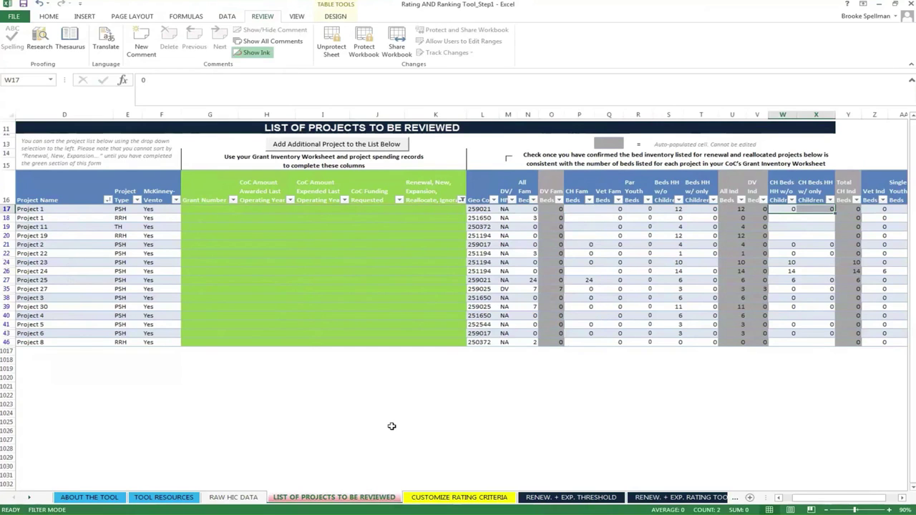
# Step: Set the Org 1 project's beds for households without children to 10
pyautogui.click(672, 209)
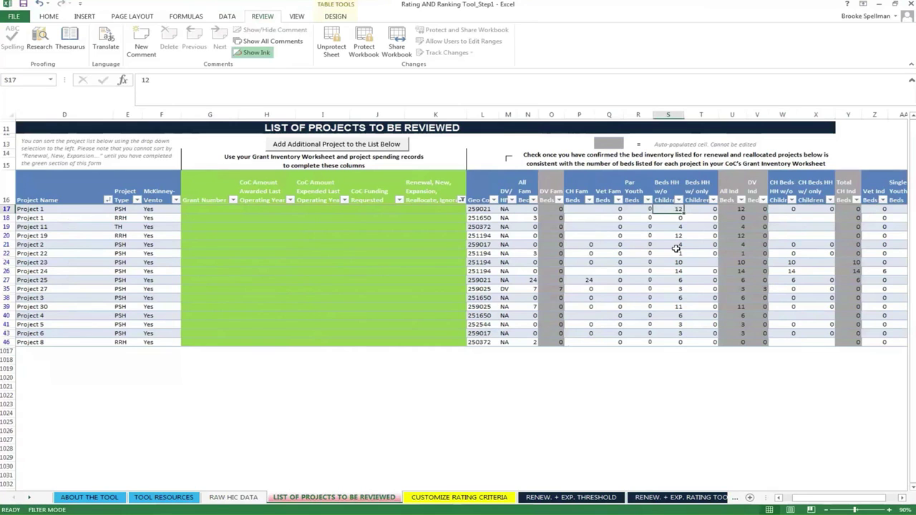
pyautogui.write('10')
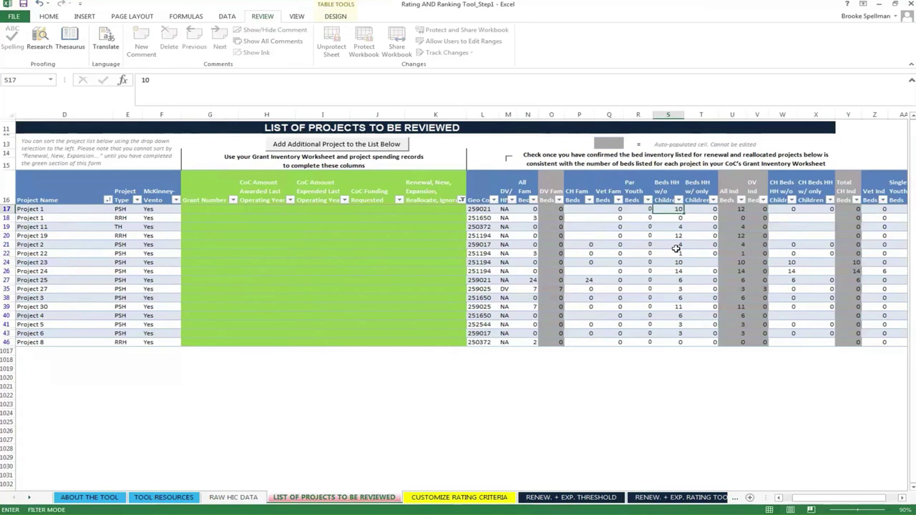
pyautogui.press('Return')
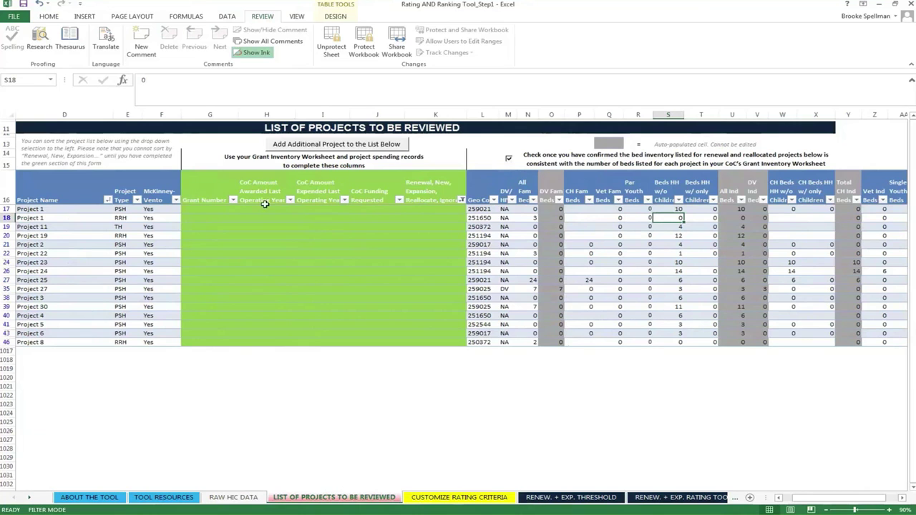
# Step: Enter Project 1's CoC amounts: 135706 awarded last operating year, 122135 expended last operating year, and 135706 in funding requested
pyautogui.click(208, 212)
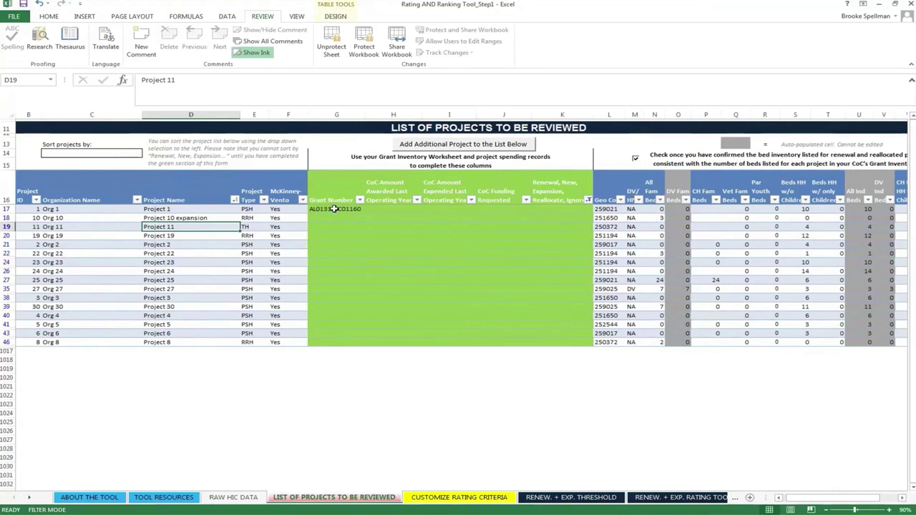
pyautogui.click(334, 208)
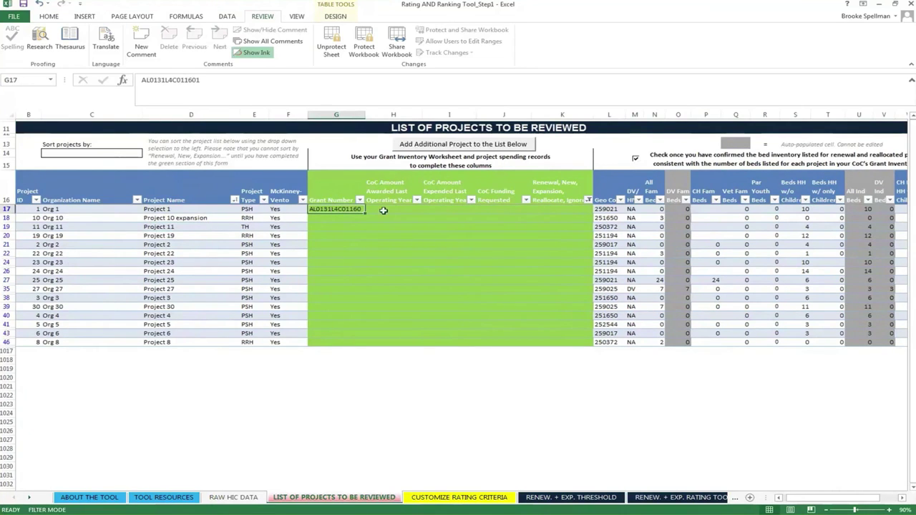
pyautogui.click(387, 210)
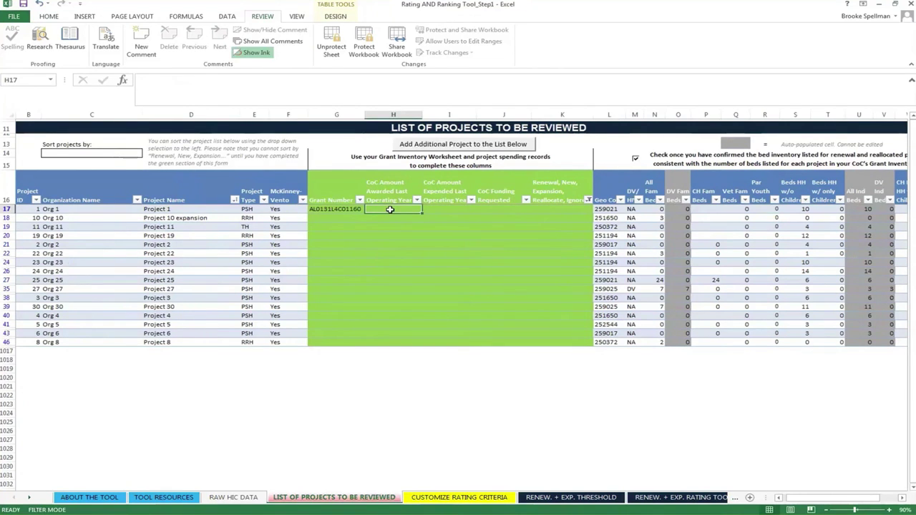
pyautogui.write('1357')
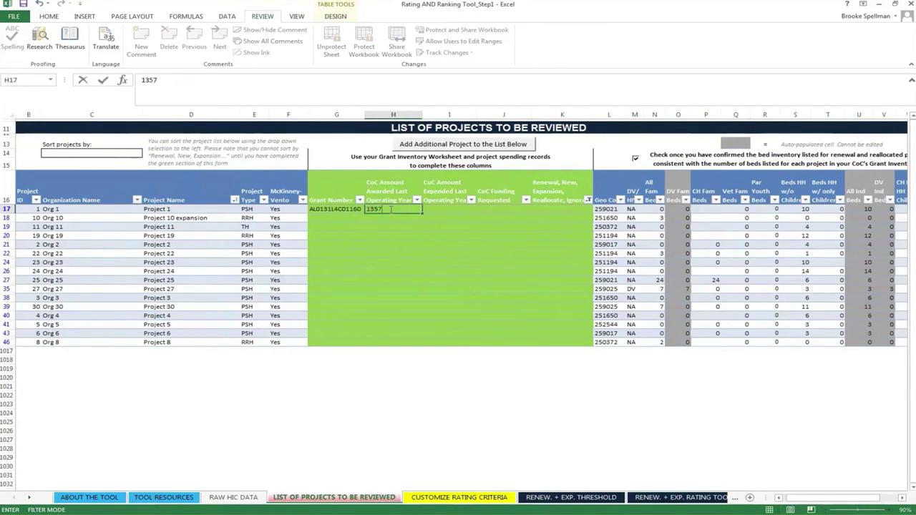
pyautogui.write('06')
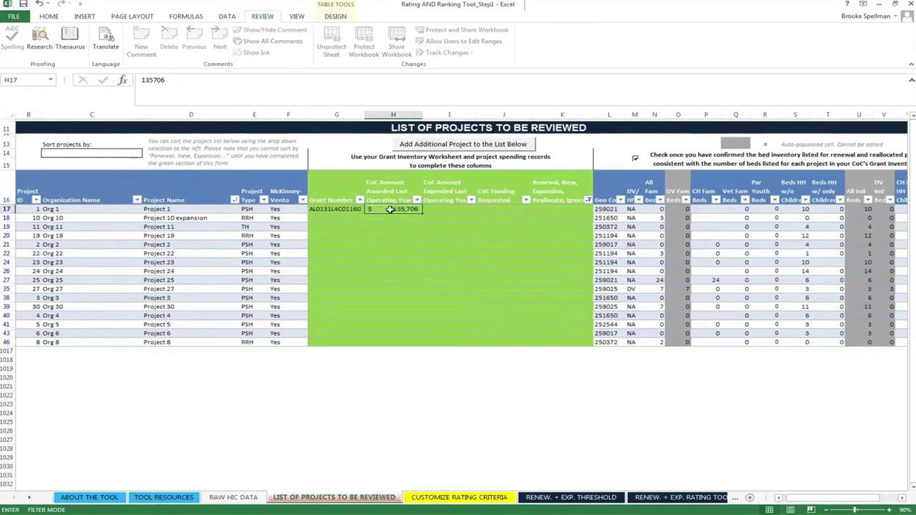
pyautogui.press('Tab')
pyautogui.write('12')
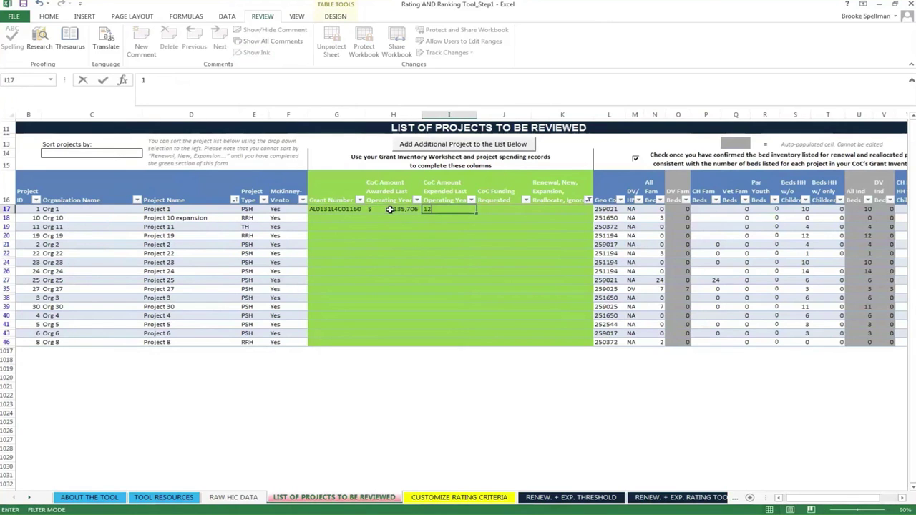
pyautogui.write('2,135')
pyautogui.press('Tab')
pyautogui.write('13')
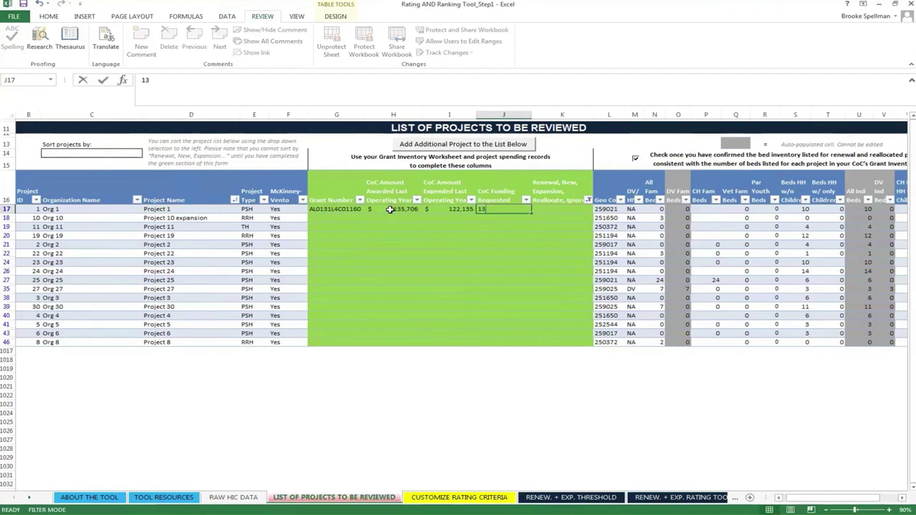
pyautogui.write('5706')
pyautogui.press('Tab')
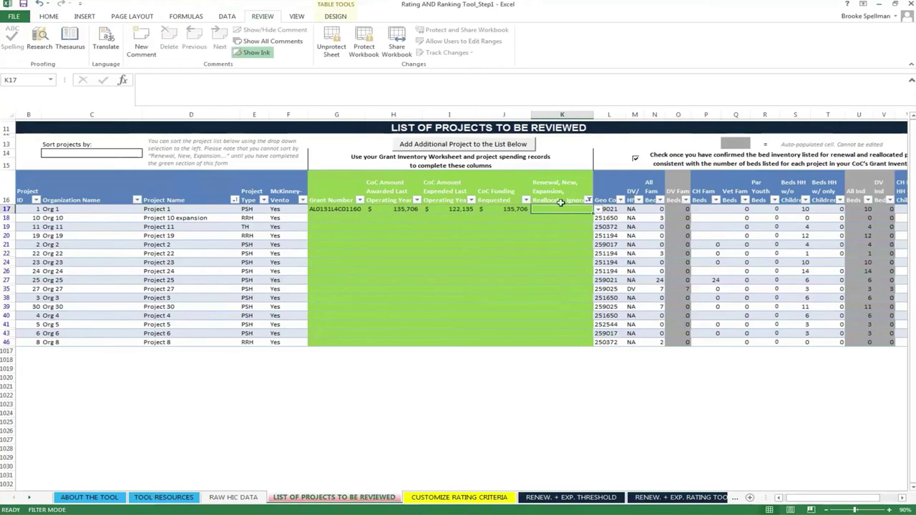
# Step: Classify Project 1 as Renewal and change that classification to Reallocate
pyautogui.click(598, 211)
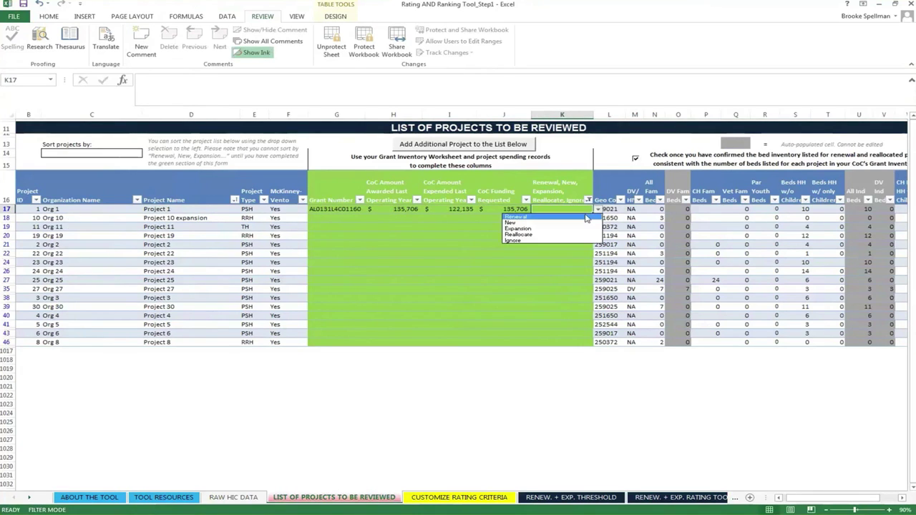
pyautogui.click(581, 217)
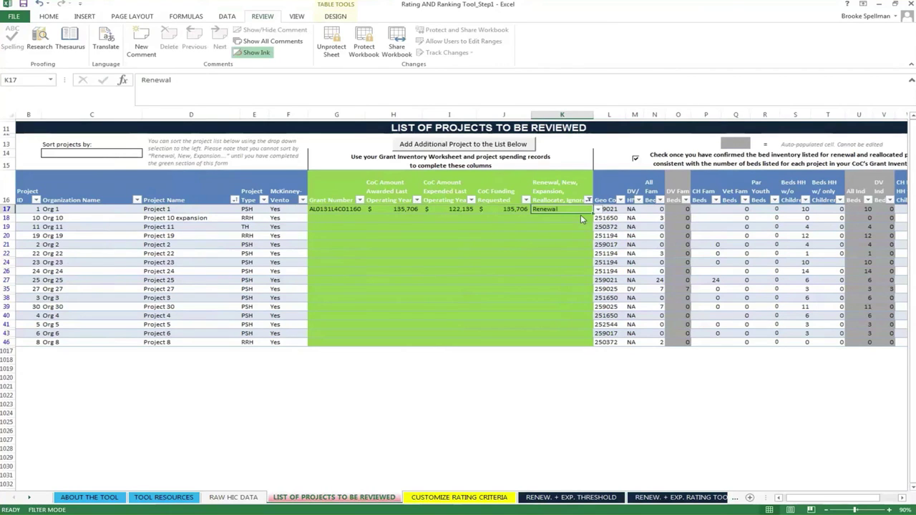
pyautogui.click(598, 209)
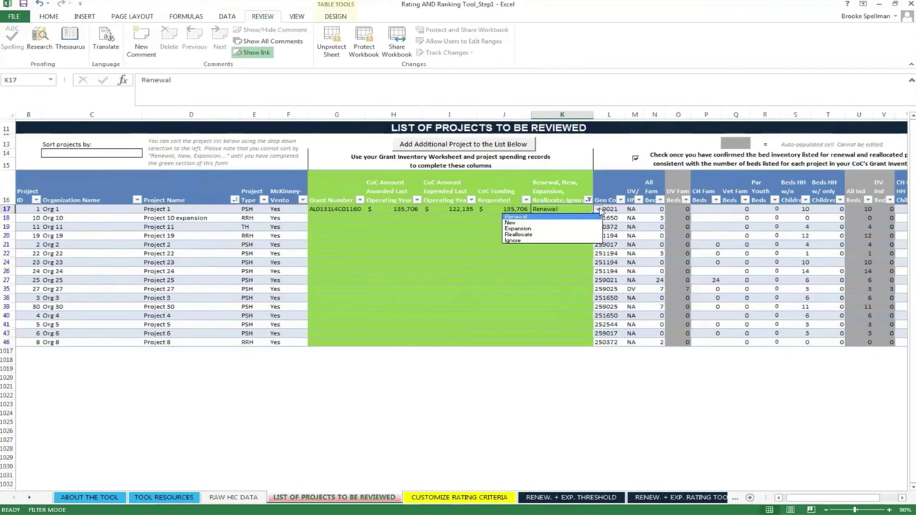
pyautogui.click(555, 235)
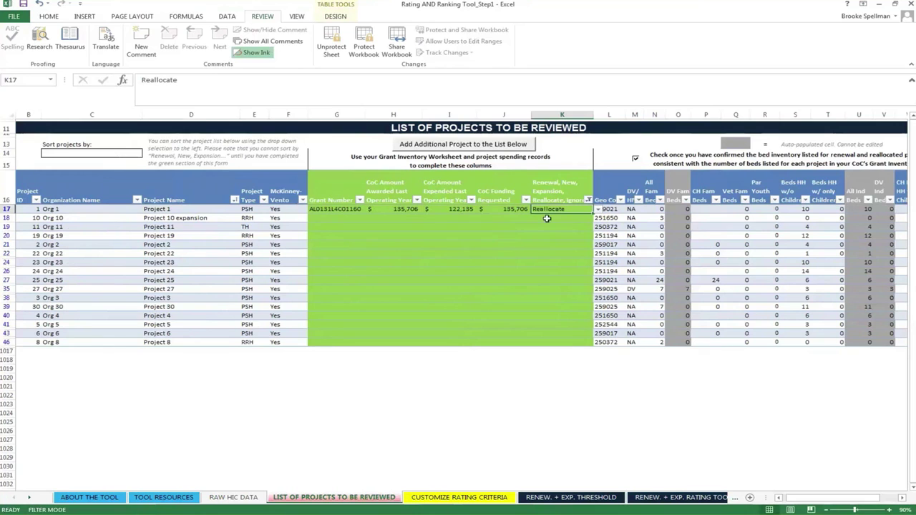
# Step: Mark Project 8 as Ignore in the renewal, new, expansion, reallocate or ignore column
pyautogui.click(187, 343)
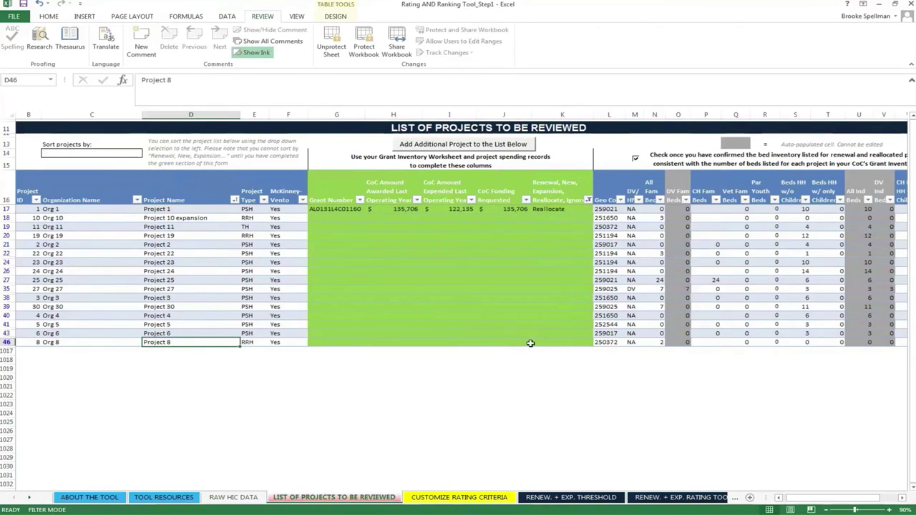
pyautogui.click(565, 342)
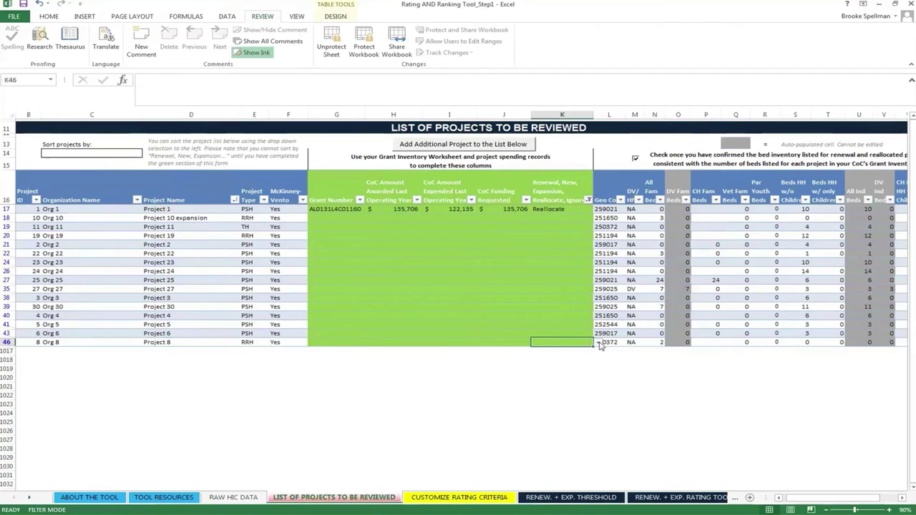
pyautogui.click(599, 343)
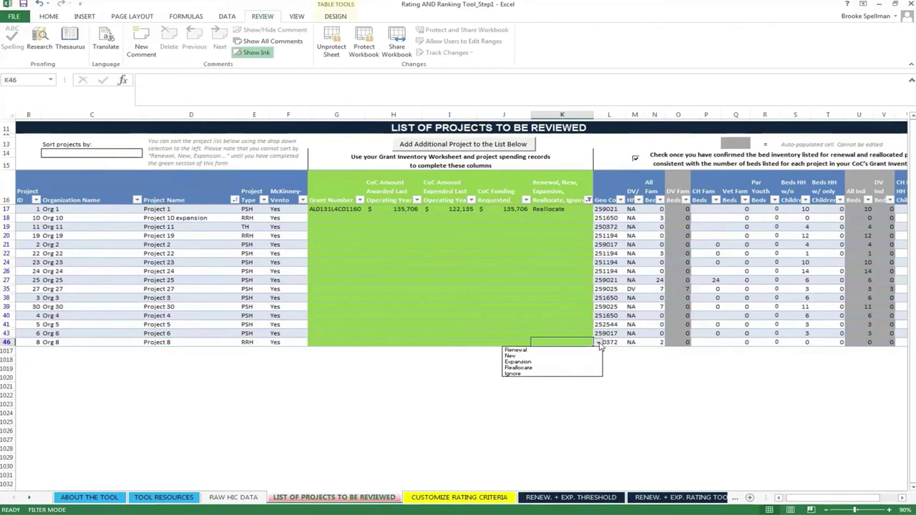
pyautogui.click(561, 374)
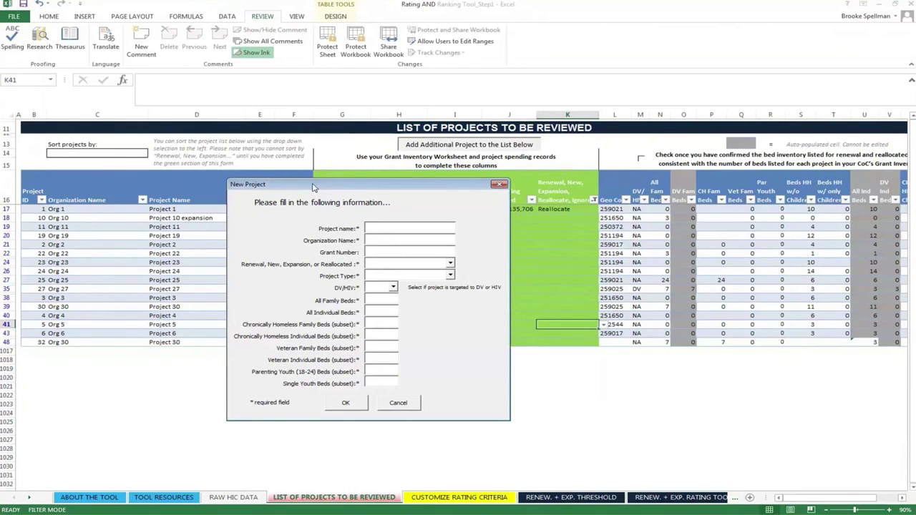
# Step: Fill in the new project's name as Project 30, project type as PSH, and organization name as Org 3
pyautogui.write('Project 30')
pyautogui.click(449, 275)
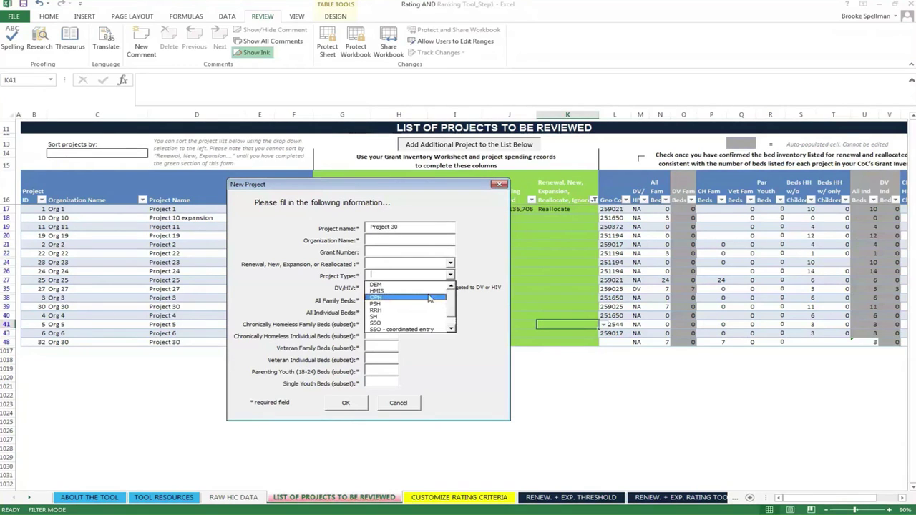
pyautogui.click(410, 308)
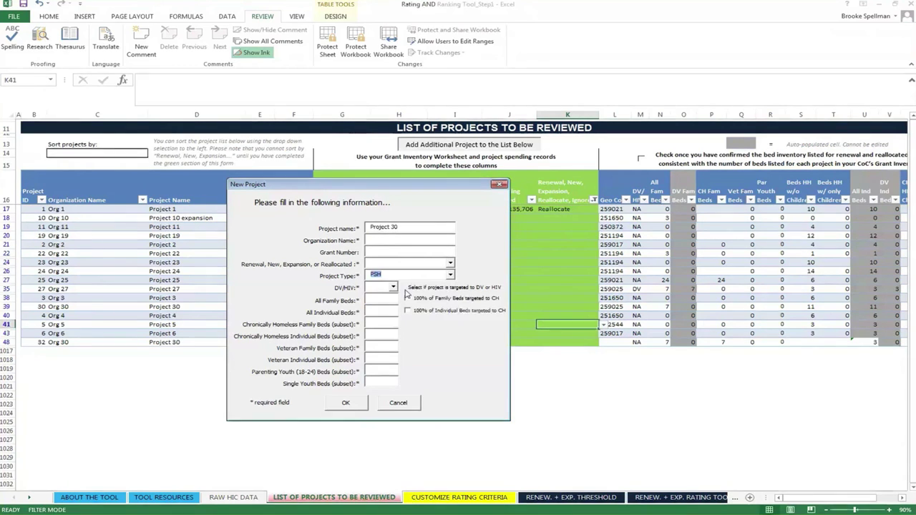
pyautogui.click(387, 238)
pyautogui.write('Org 3')
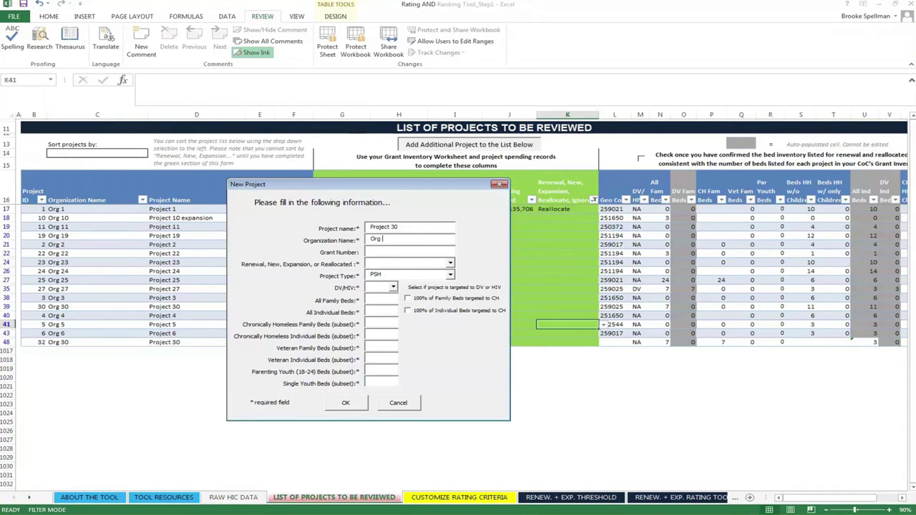
pyautogui.click(390, 251)
pyautogui.write('999999999')
pyautogui.press('BackSpace')
pyautogui.press('BackSpace')
pyautogui.press('BackSpace')
pyautogui.press('BackSpace')
pyautogui.press('BackSpace')
pyautogui.press('BackSpace')
pyautogui.press('BackSpace')
pyautogui.press('BackSpace')
pyautogui.press('BackSpace')
# Step: Classify the new project as New (no historical performance) and set its DV/HIV target to NA
pyautogui.click(449, 264)
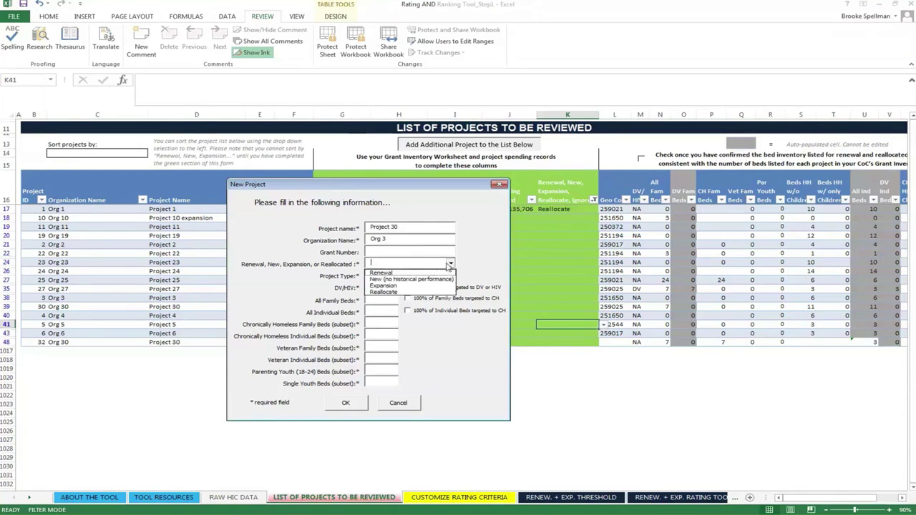
pyautogui.click(433, 279)
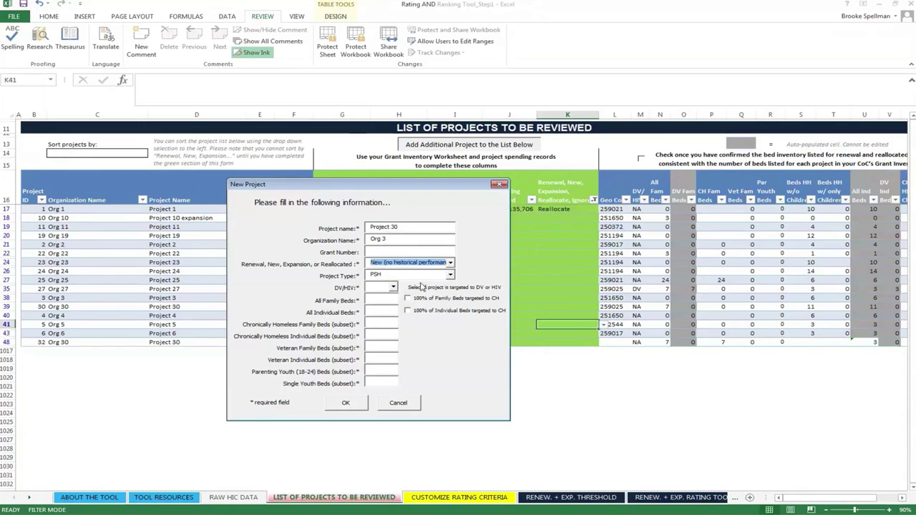
pyautogui.click(393, 287)
pyautogui.click(390, 313)
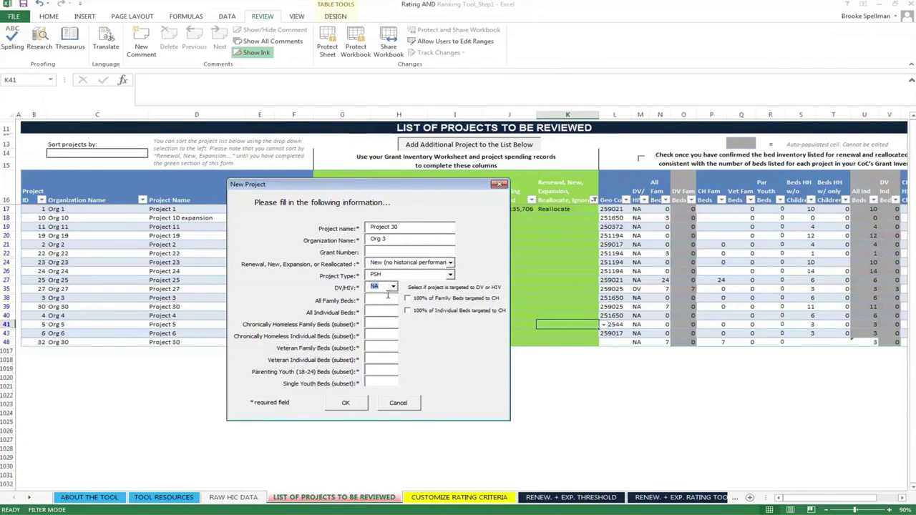
# Step: Enter 7 family beds and 3 individual beds for the new project, marking 100% of both as targeted to CH
pyautogui.click(387, 301)
pyautogui.write('7')
pyautogui.click(409, 300)
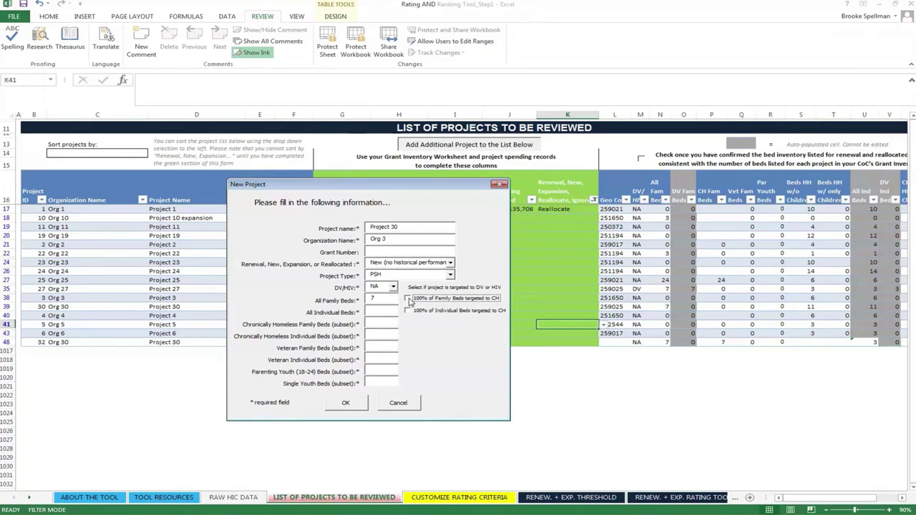
pyautogui.click(387, 311)
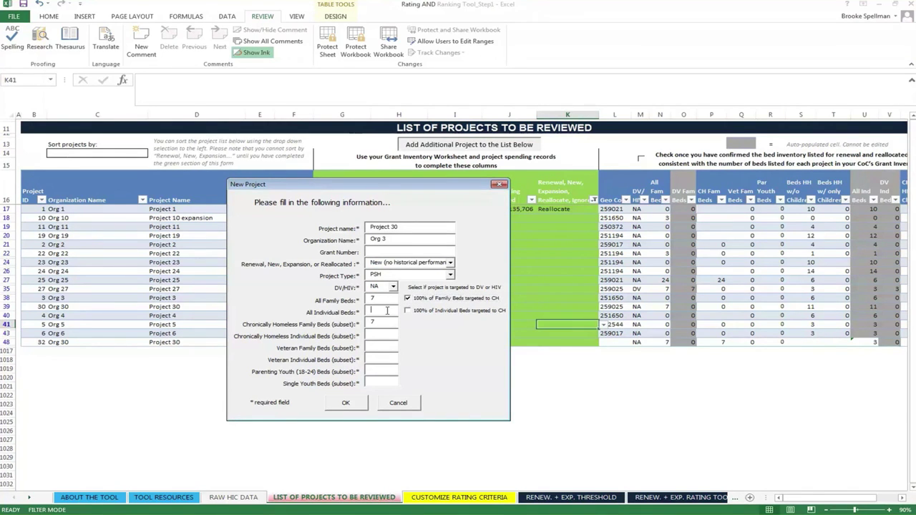
pyautogui.write('3')
pyautogui.click(408, 312)
# Step: Set the veteran family, veteran individual and parenting youth beds to 0, complete the single youth beds, and add the project to the list
pyautogui.click(379, 348)
pyautogui.write('0')
pyautogui.click(379, 359)
pyautogui.write('0')
pyautogui.click(379, 370)
pyautogui.write('0')
pyautogui.click(378, 383)
pyautogui.click(361, 405)
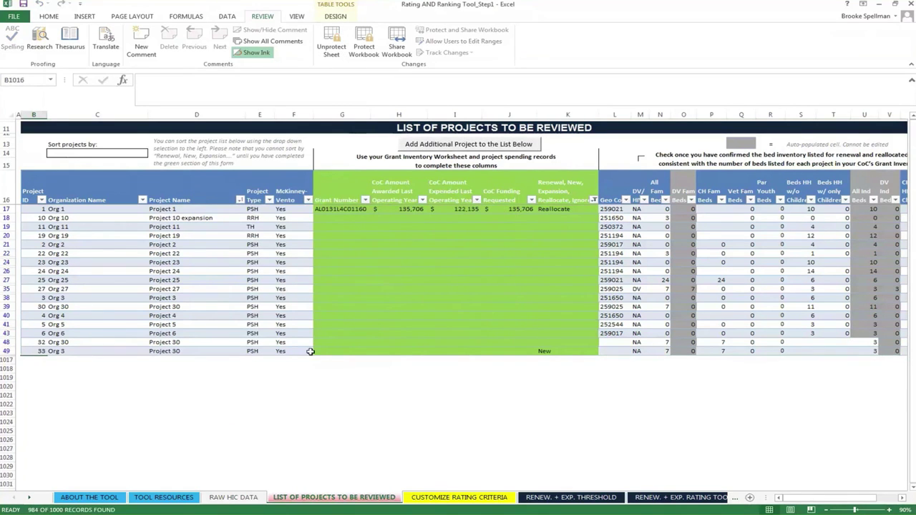
# Step: Enter 200000 as the CoC funding requested for the newly added Org 3 Project 30
pyautogui.moveTo(90, 351); pyautogui.dragTo(300, 352)
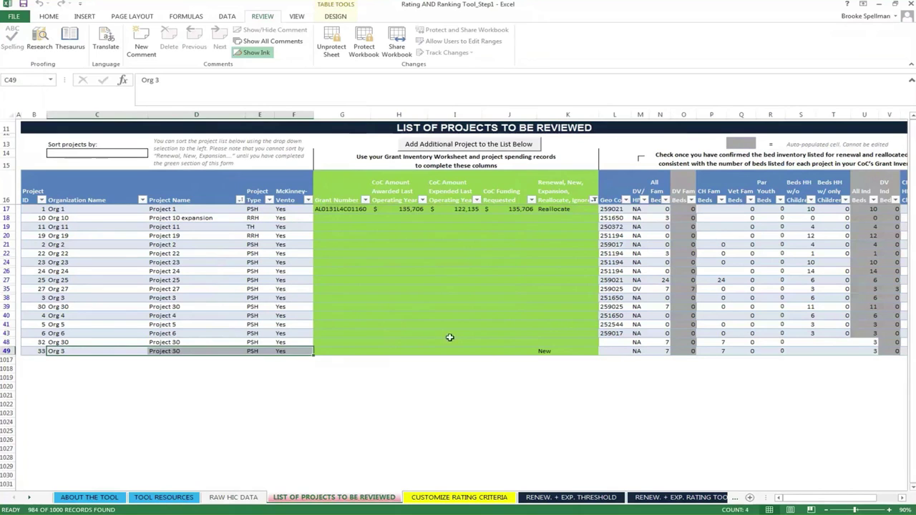
pyautogui.click(514, 351)
pyautogui.write('200000')
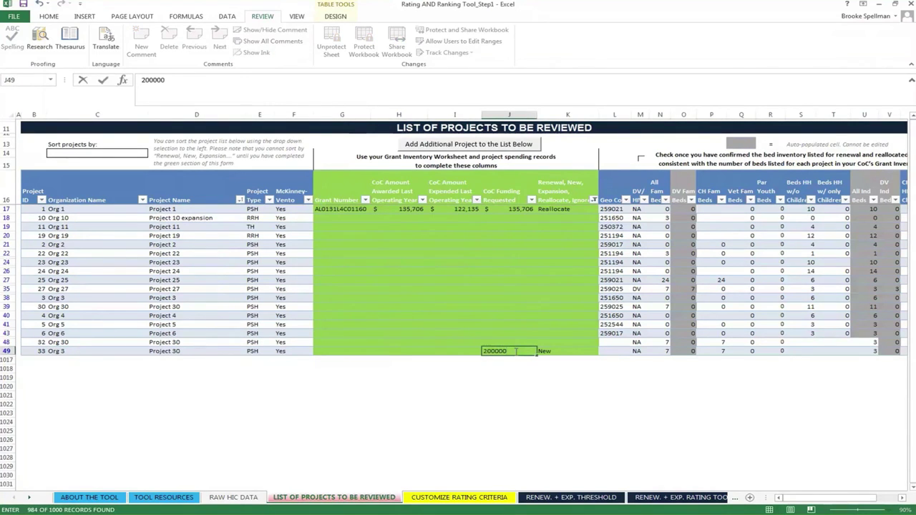
pyautogui.press('Return')
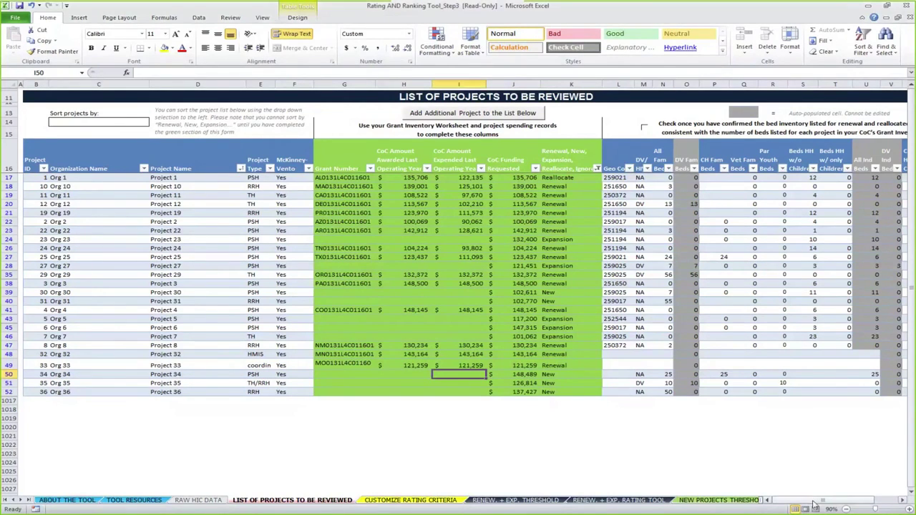
# Step: Mark the bed inventory for renewal and reallocated projects as confirmed consistent with the CoC's Grant Inventory Worksheet
pyautogui.click(903, 501)
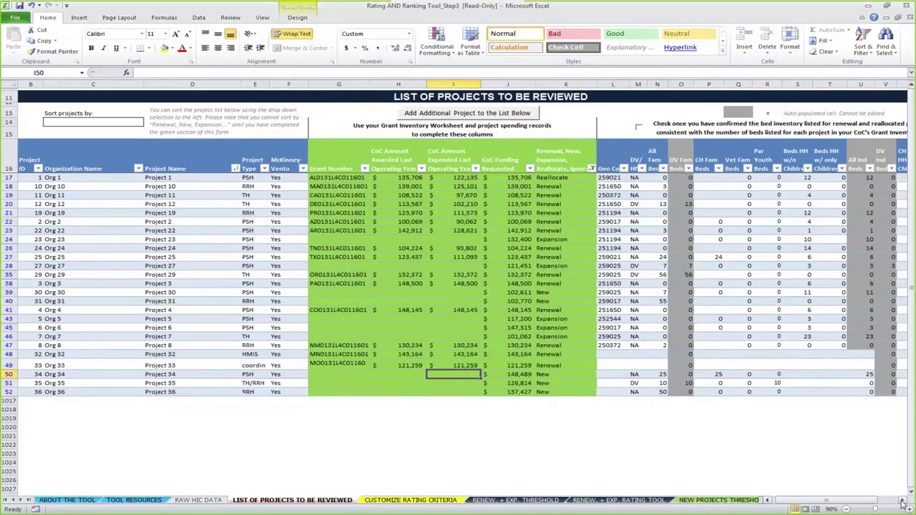
pyautogui.click(903, 501)
pyautogui.click(903, 501)
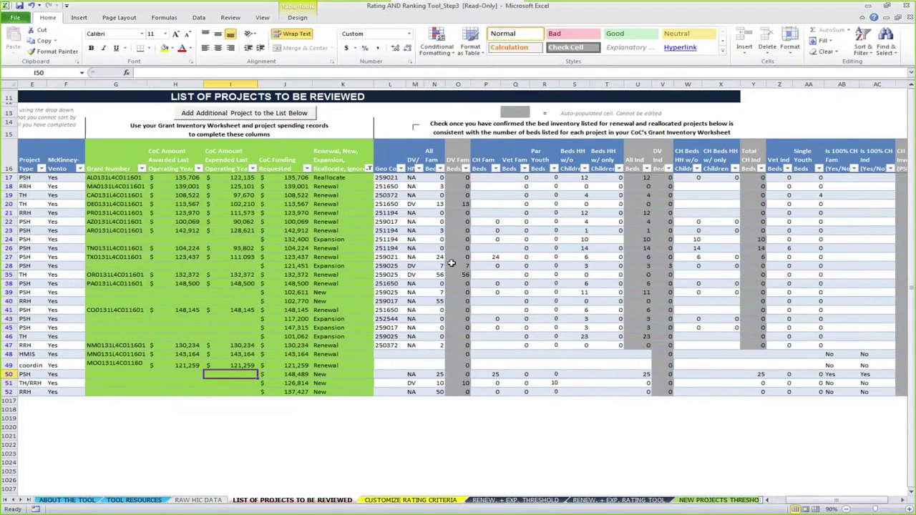
pyautogui.click(415, 128)
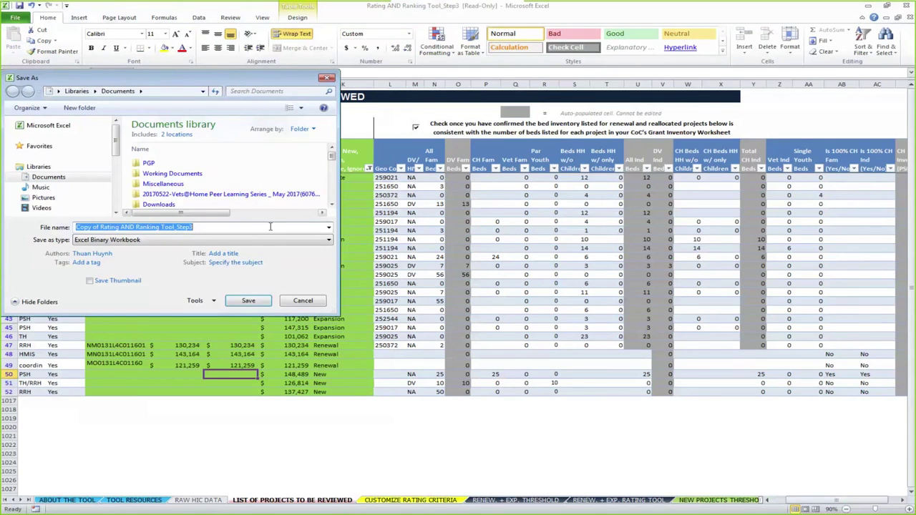
# Step: Save the workbook in the Documents library under the file name R&R Tool July 27
pyautogui.press('BackSpace')
pyautogui.write('R')
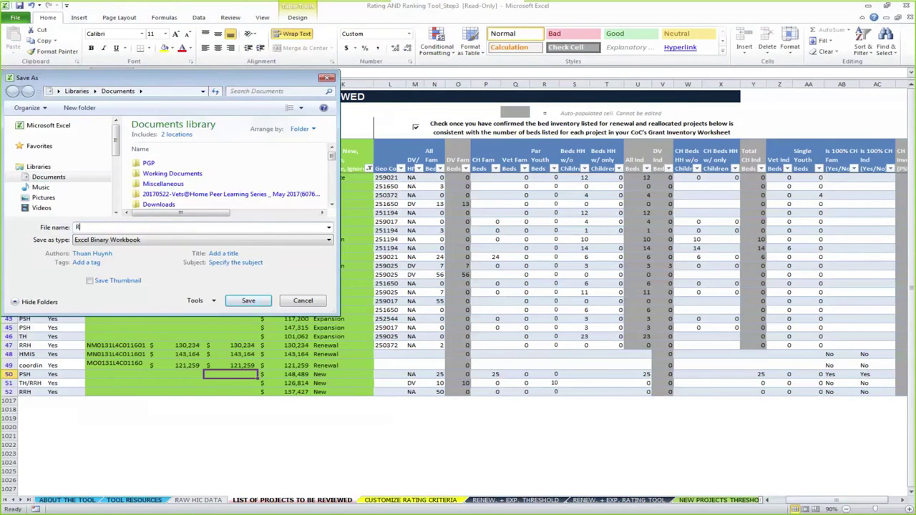
pyautogui.write('&R Tool July 27')
pyautogui.press('Return')
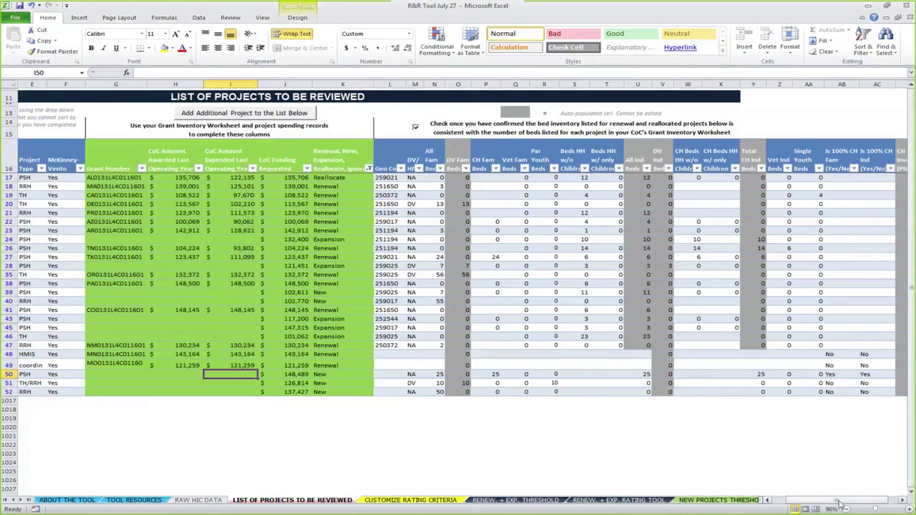
pyautogui.moveTo(823, 501); pyautogui.dragTo(780, 501)
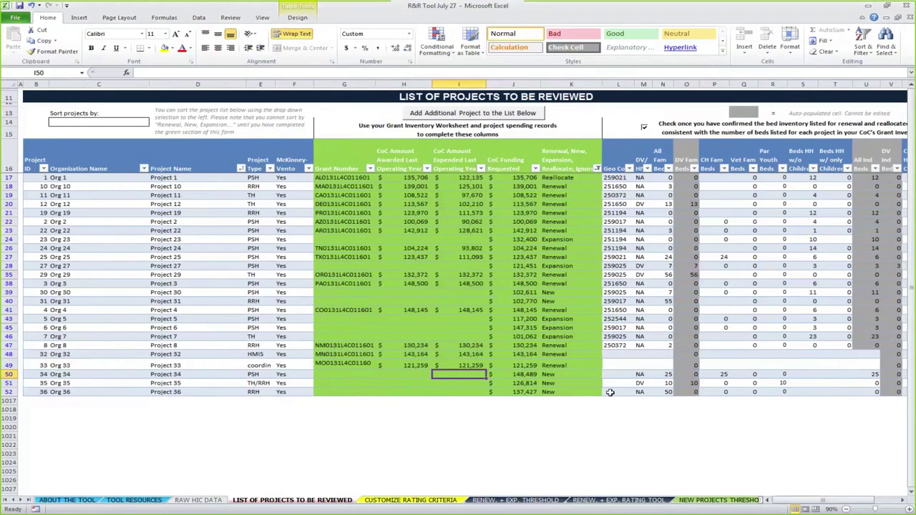